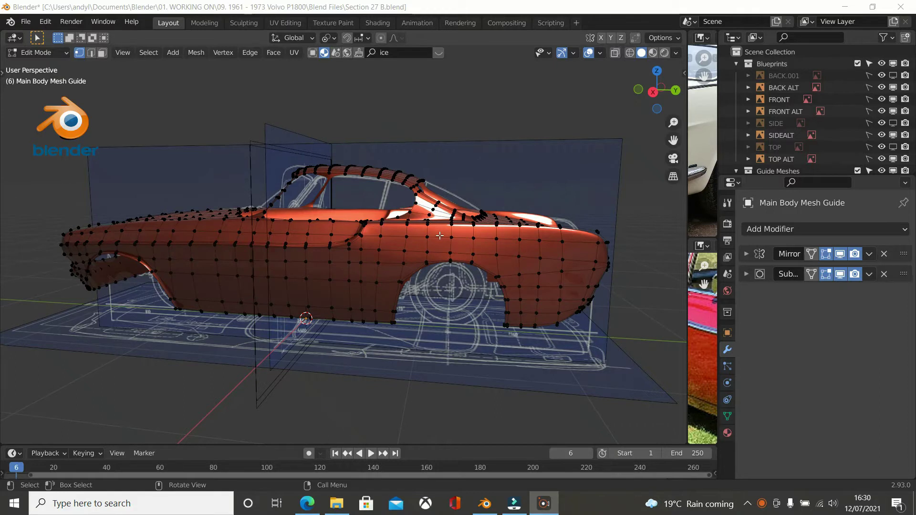
Step: Orbit to a side view of the car and show the viewport shading settings
mouse_move(439, 235)
middle_mouse_down()
mouse_move(462, 237)
mouse_move(523, 166)
middle_mouse_up()
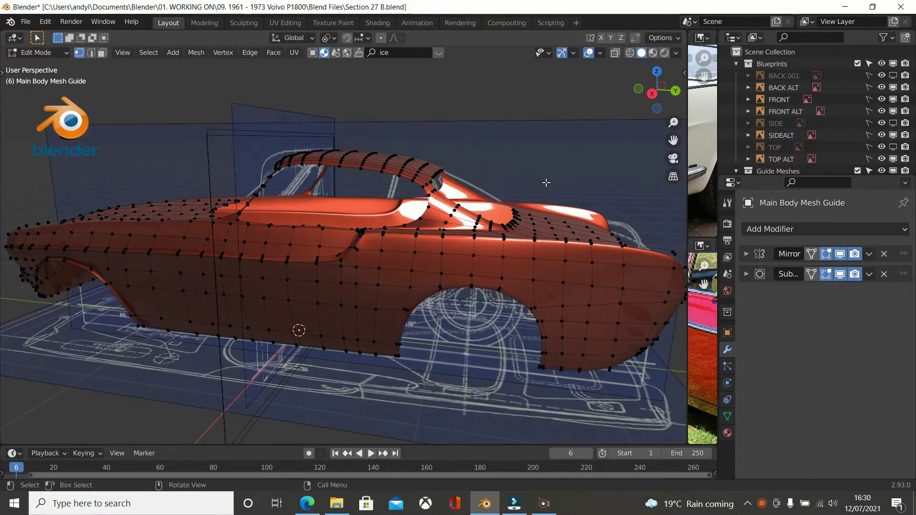
mouse_move(547, 183)
middle_mouse_down()
mouse_move(463, 202)
mouse_move(494, 236)
middle_mouse_up()
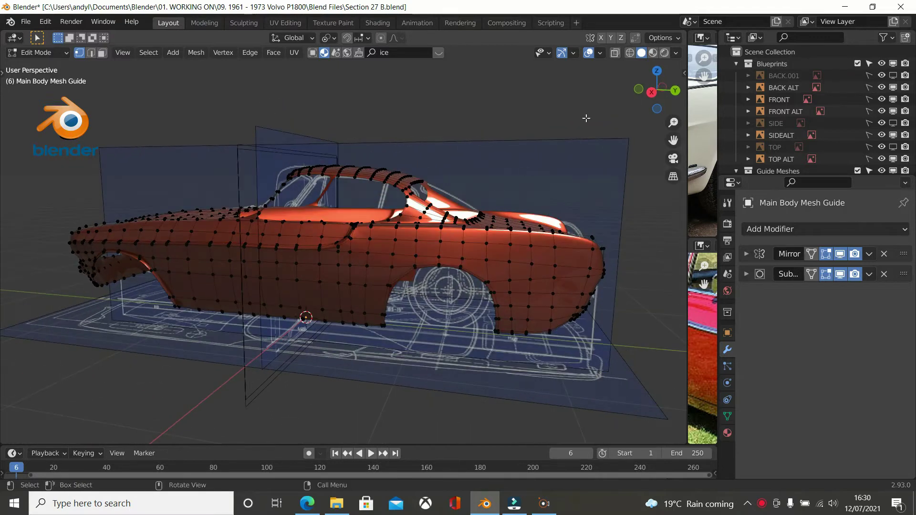
left_click(676, 53)
left_click(664, 109)
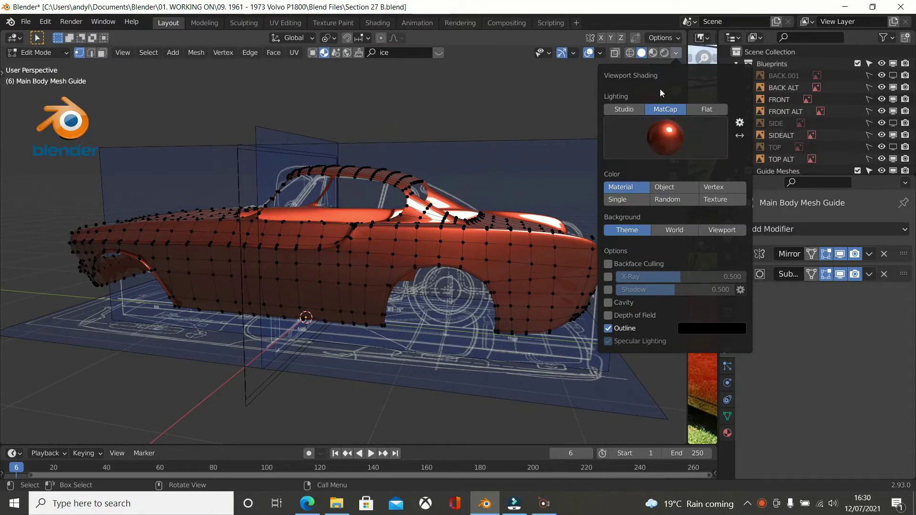
Step: Reopen the Viewport Shading settings and bring up the built-in MatCap sphere choices
left_click(679, 41)
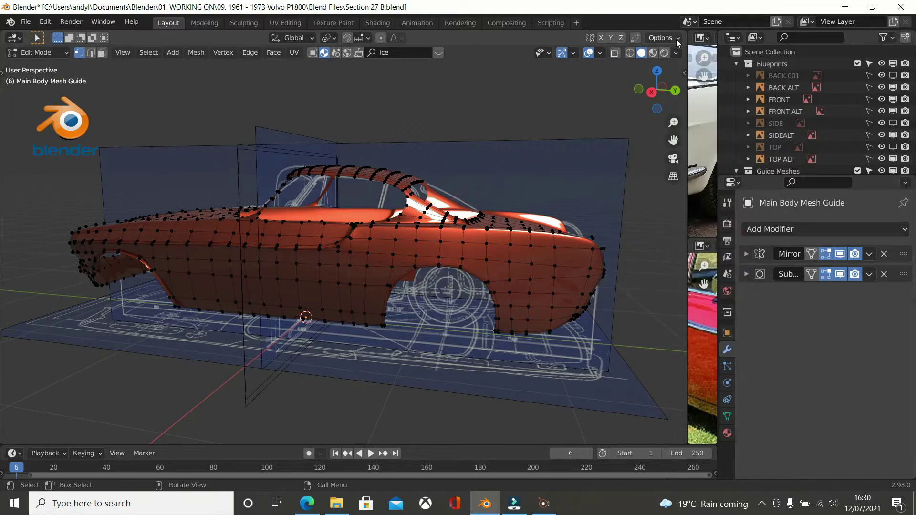
left_click(676, 39)
left_click(674, 53)
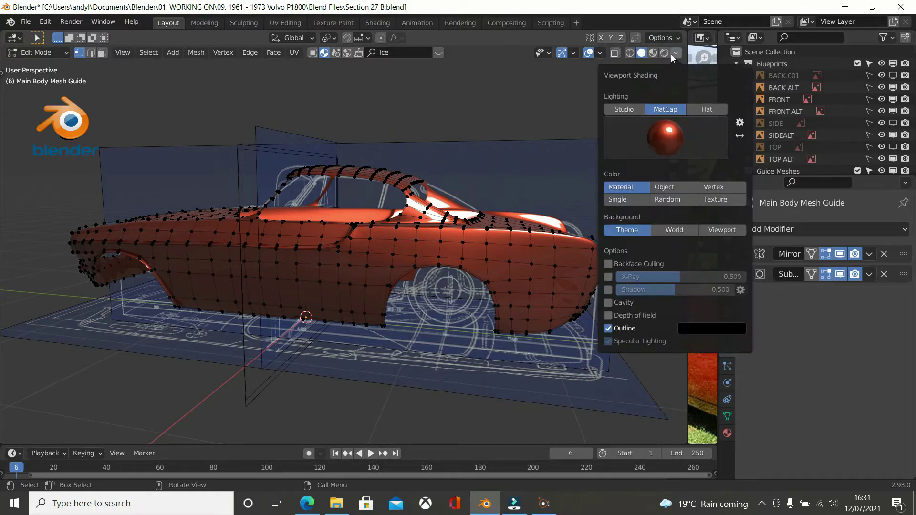
left_click(666, 55)
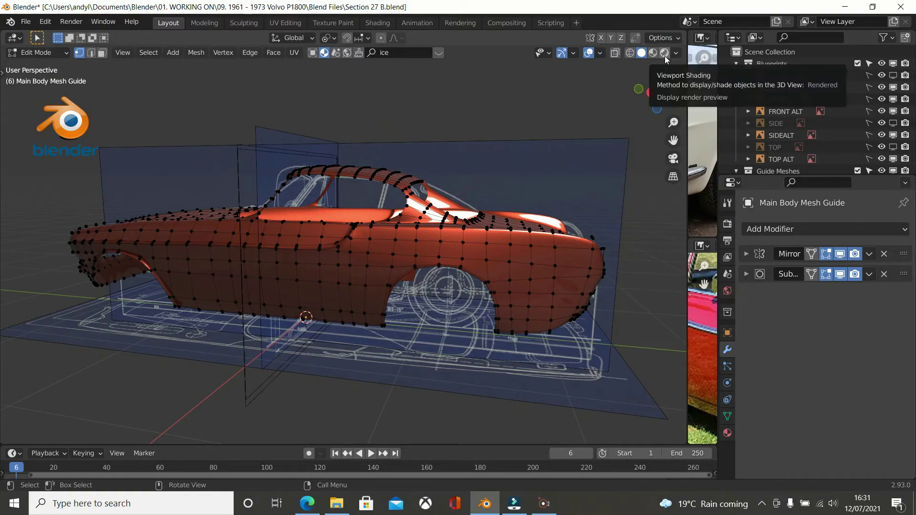
left_click(674, 56)
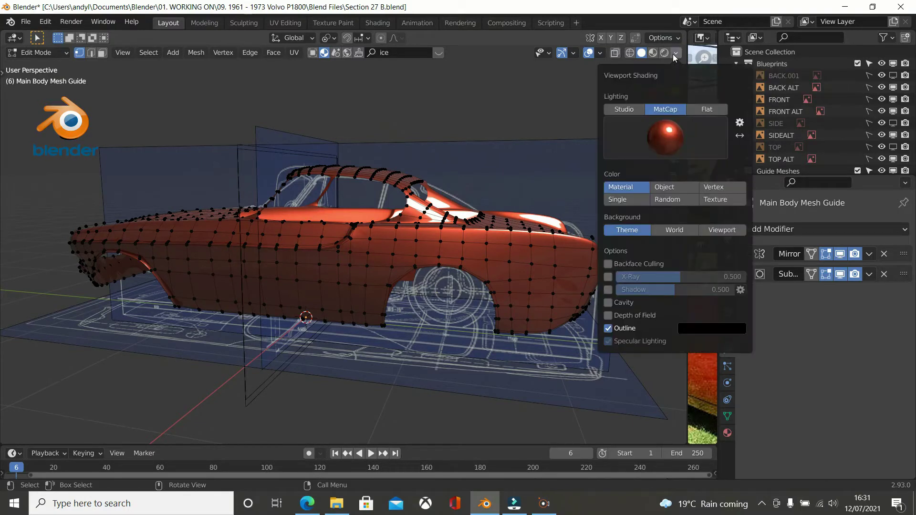
left_click(663, 134)
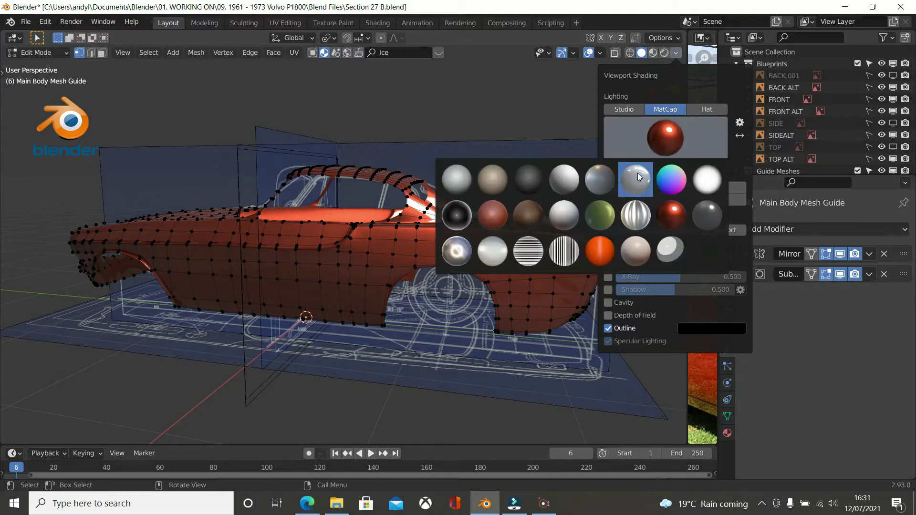
left_click(673, 146)
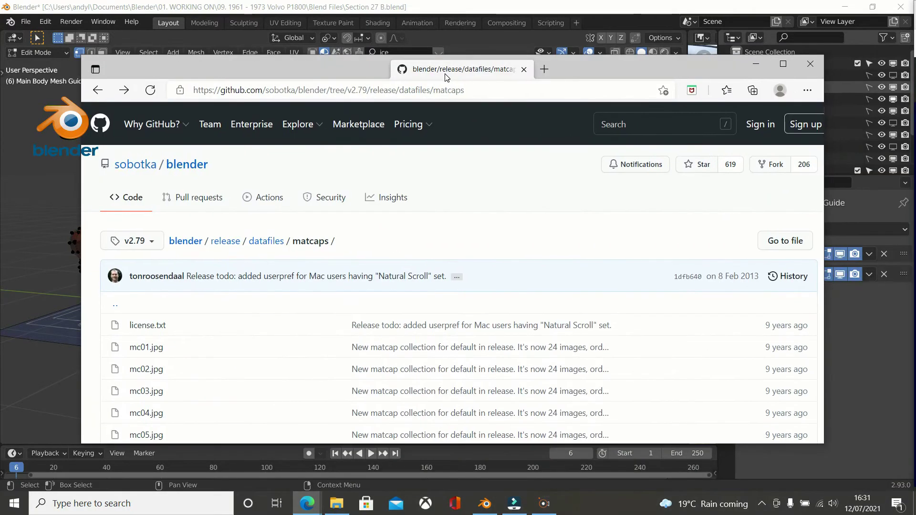
Step: Maximize the GitHub matcaps page, preview mc01.jpg, then minimize the browser
double_click(444, 76)
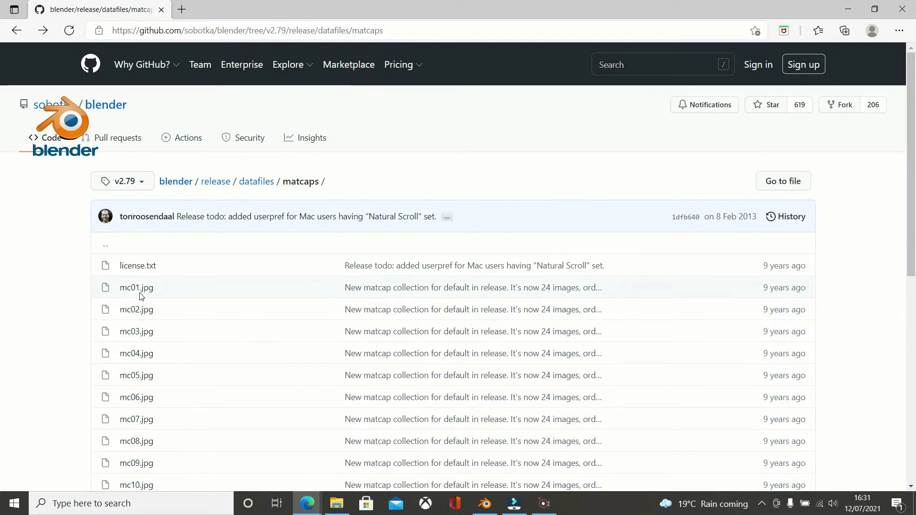
double_click(140, 296)
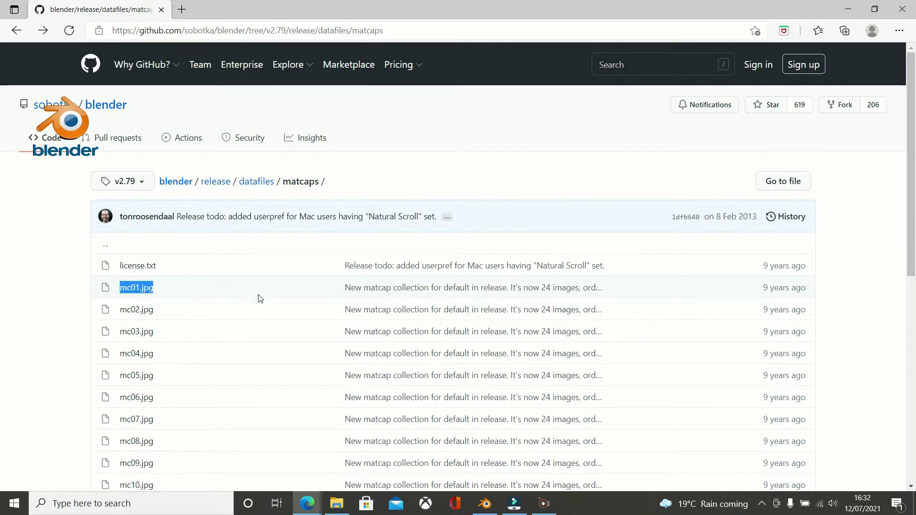
left_click(351, 295)
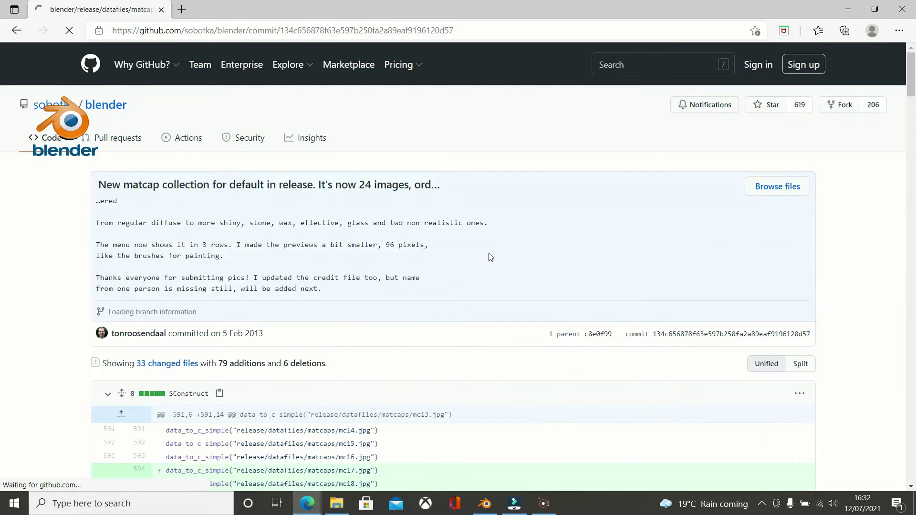
left_click(20, 33)
left_click(19, 33)
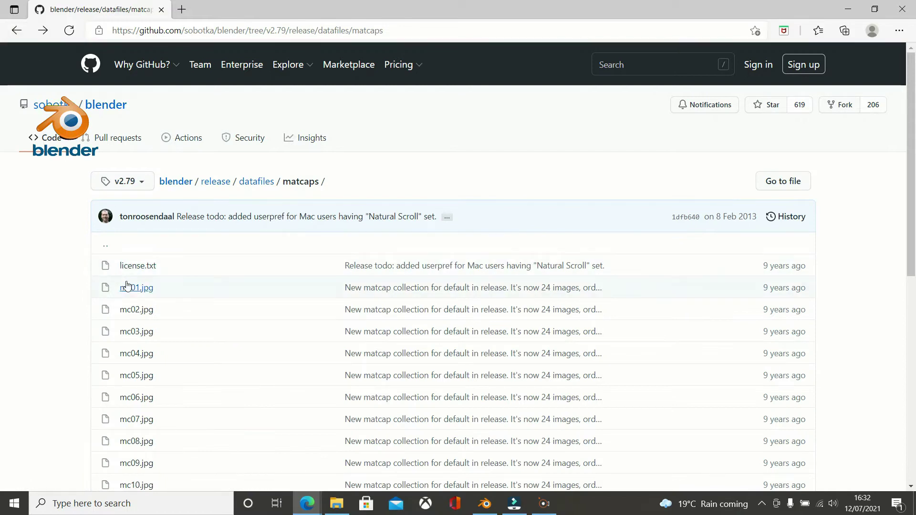
left_click(126, 288)
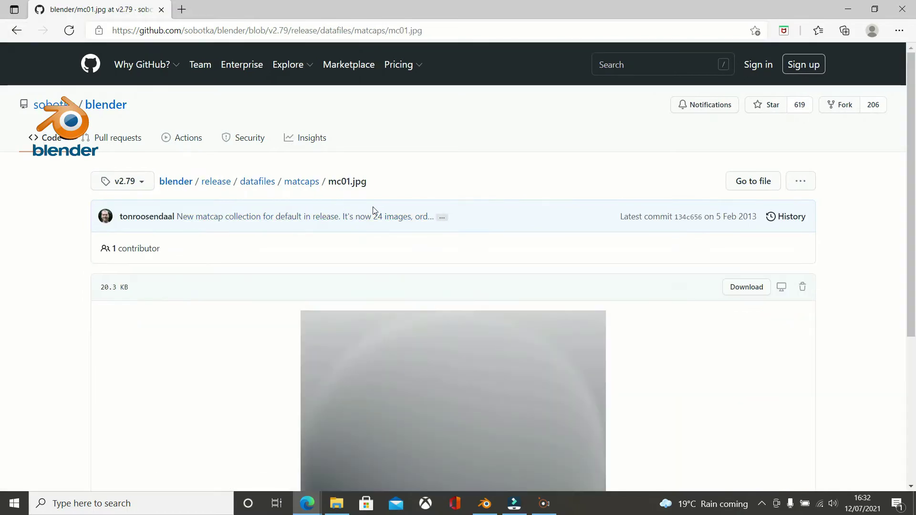
scroll(561, 272, "down", 3)
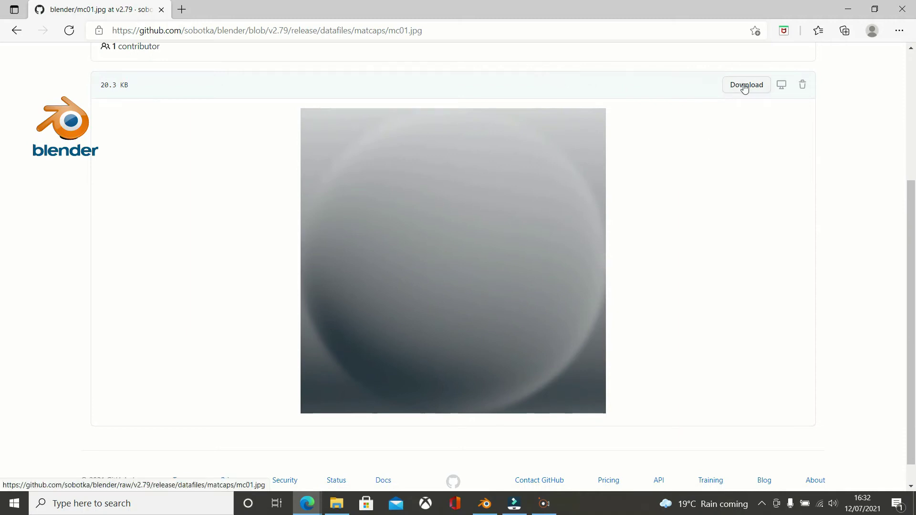
left_click(844, 12)
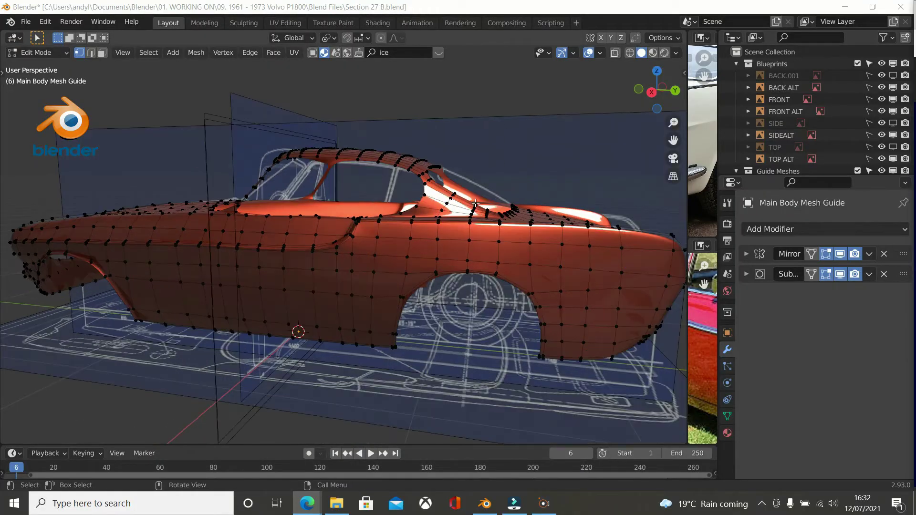
scroll(615, 104, "down", 2)
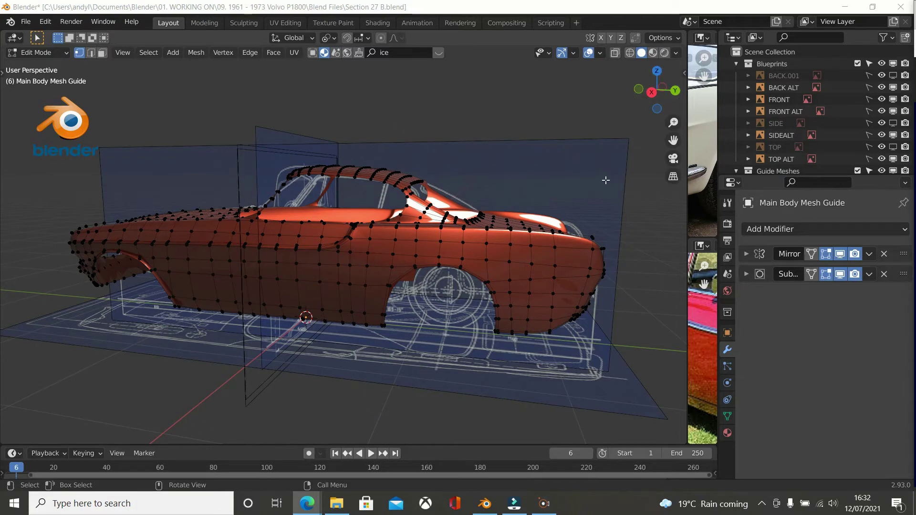
left_click(676, 53)
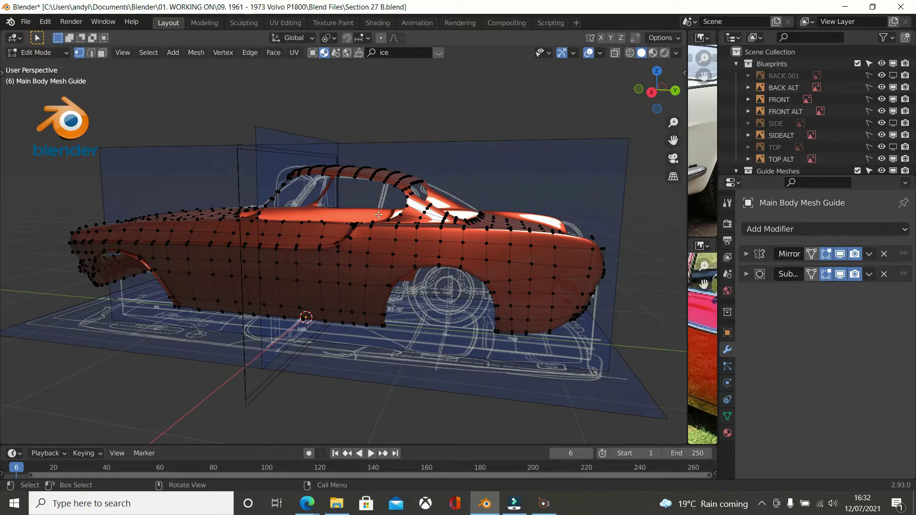
left_click(675, 53)
Step: Go from the MatCap gear to Preferences > Lights and start installing a custom MatCap
left_click(675, 56)
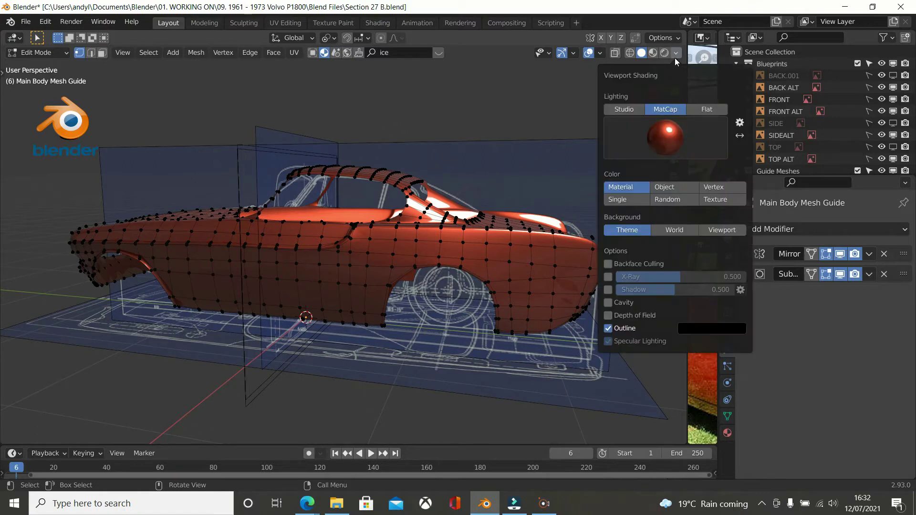
left_click(738, 123)
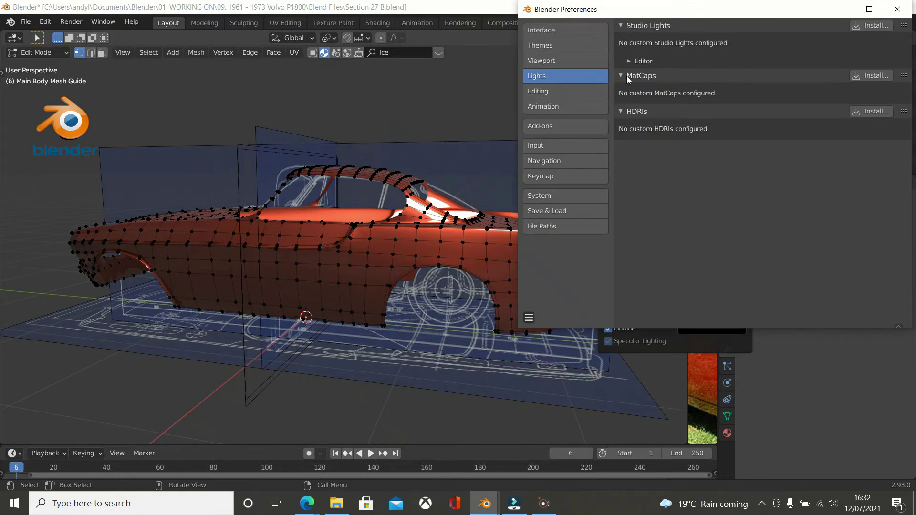
left_click(873, 76)
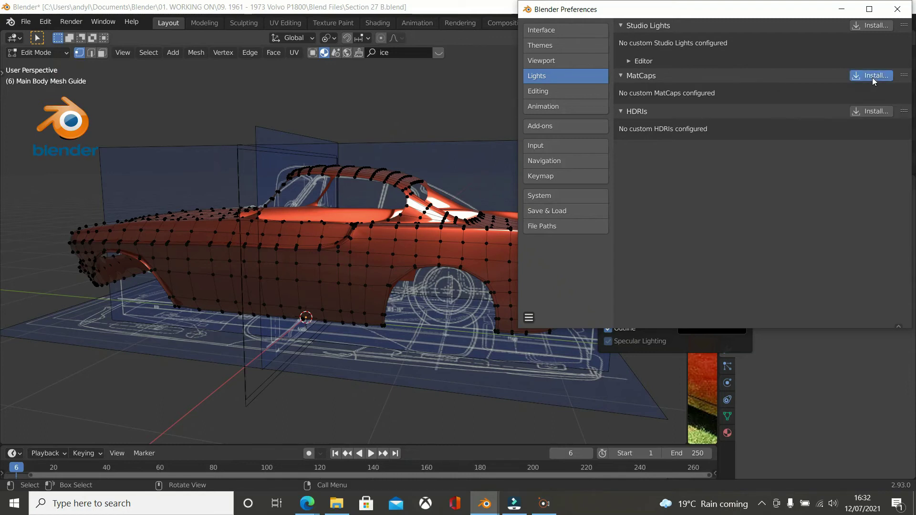
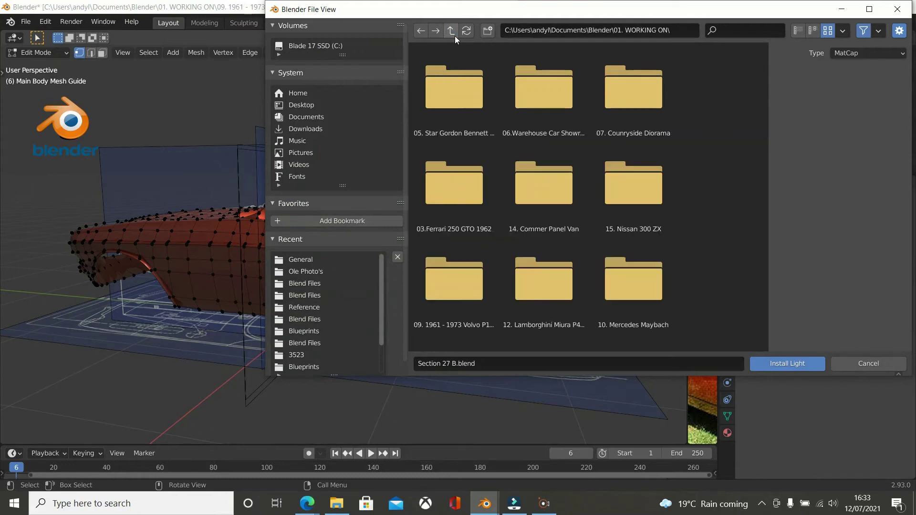
Step: Browse up two levels to Documents, then into Blender > 100. RESOURCES in the MatCap installer
left_click(454, 36)
left_click(454, 36)
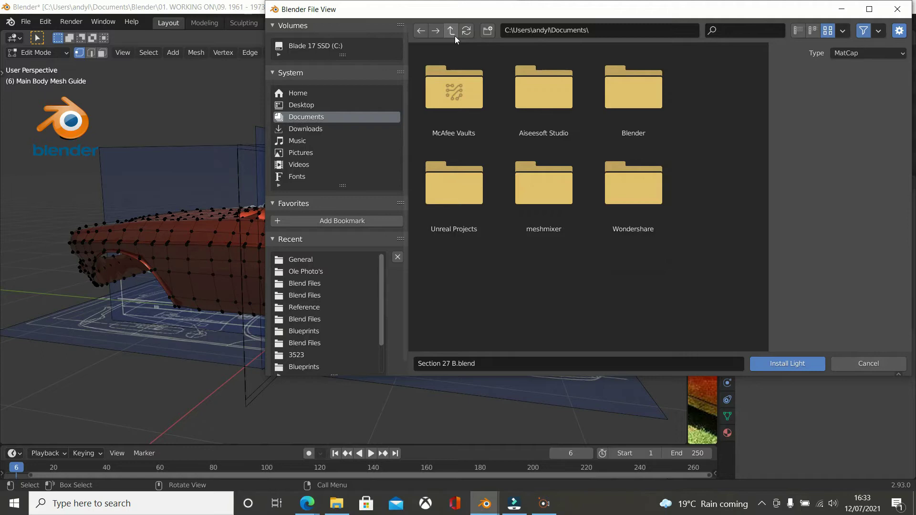
left_click(616, 95)
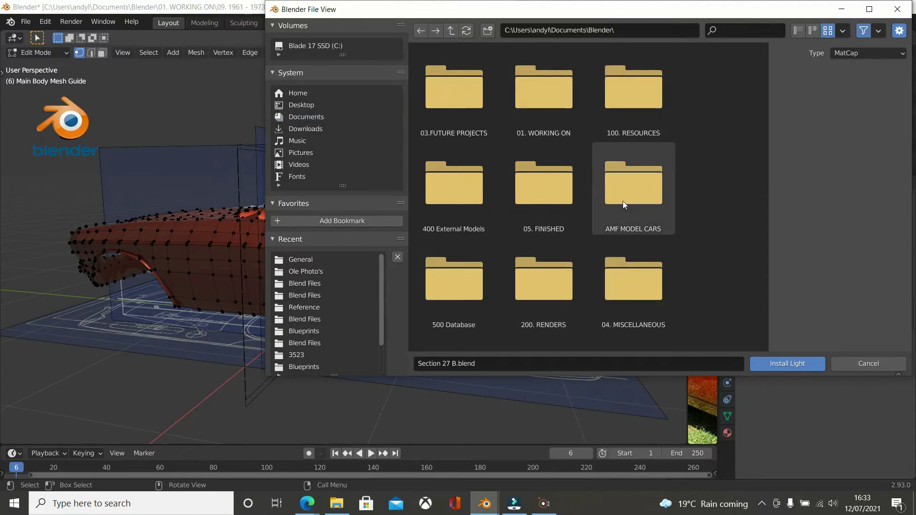
left_click(629, 109)
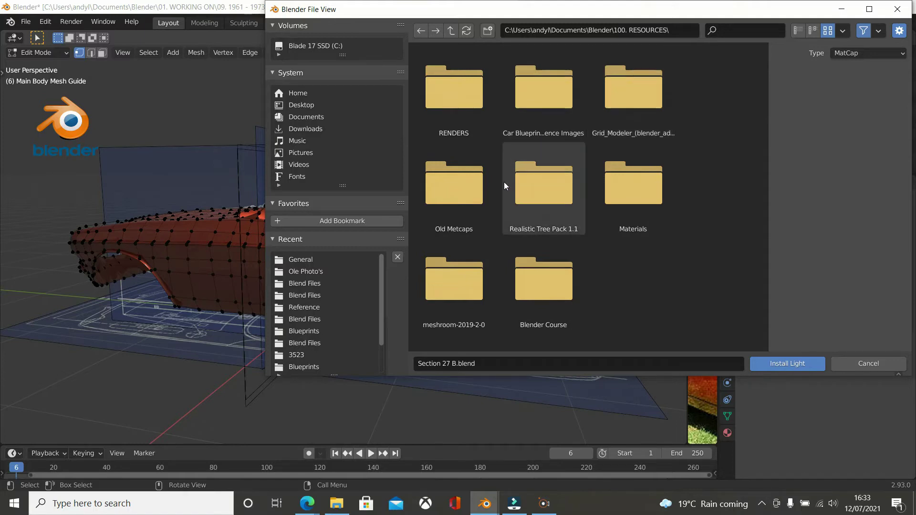
Step: Install the mc MatCap images from the Old Metcaps folder
double_click(454, 197)
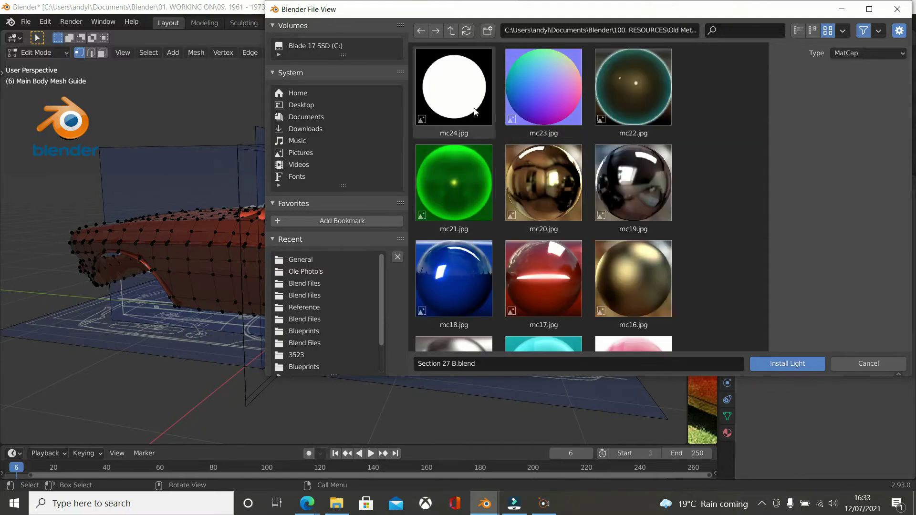
left_click(494, 108)
scroll(609, 174, "down", 2)
scroll(611, 185, "down", 5)
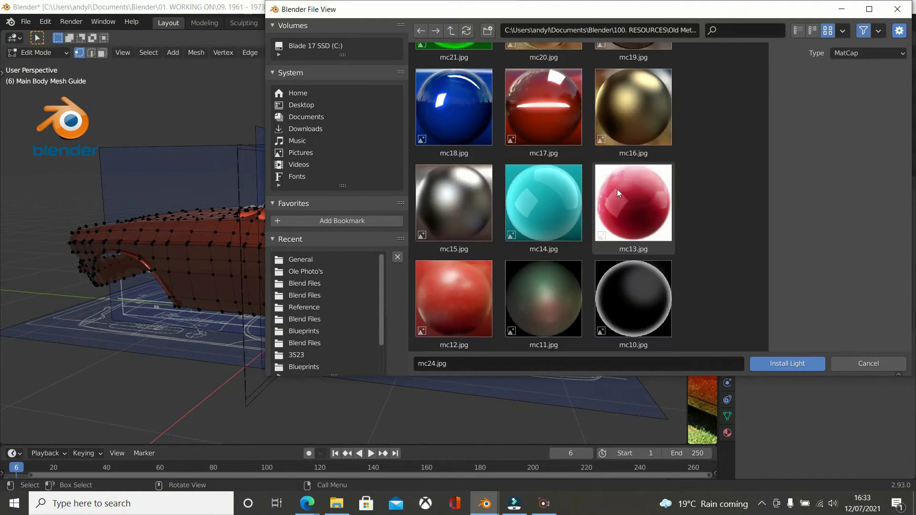
scroll(617, 189, "down", 2)
scroll(624, 191, "down", 7)
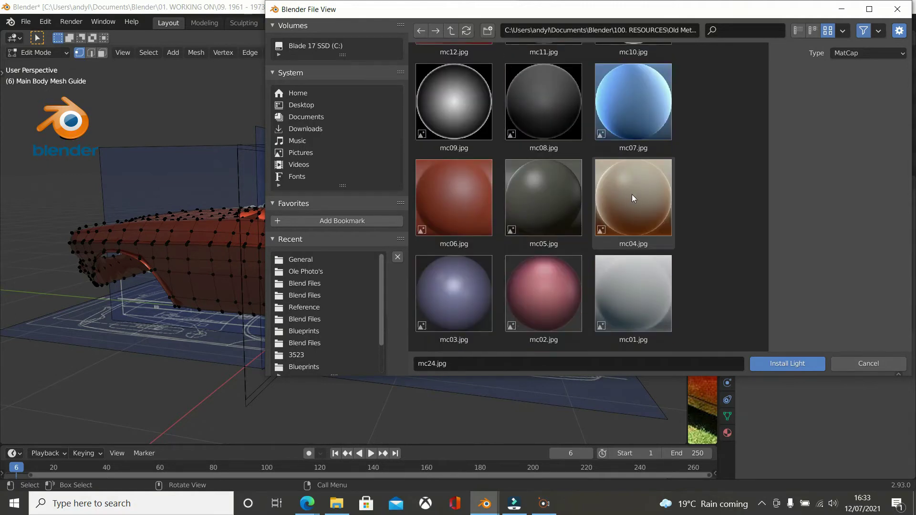
scroll(632, 194, "up", 2)
scroll(631, 192, "down", 2)
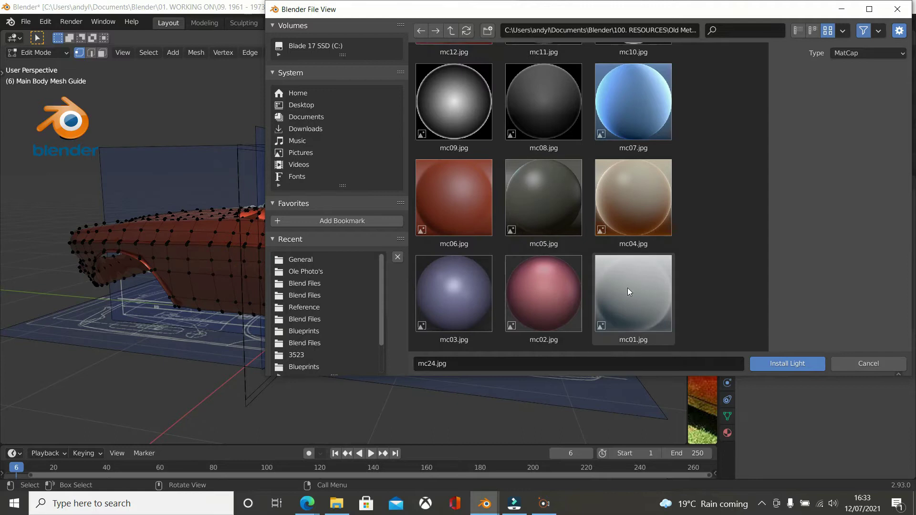
scroll(627, 289, "up", 7)
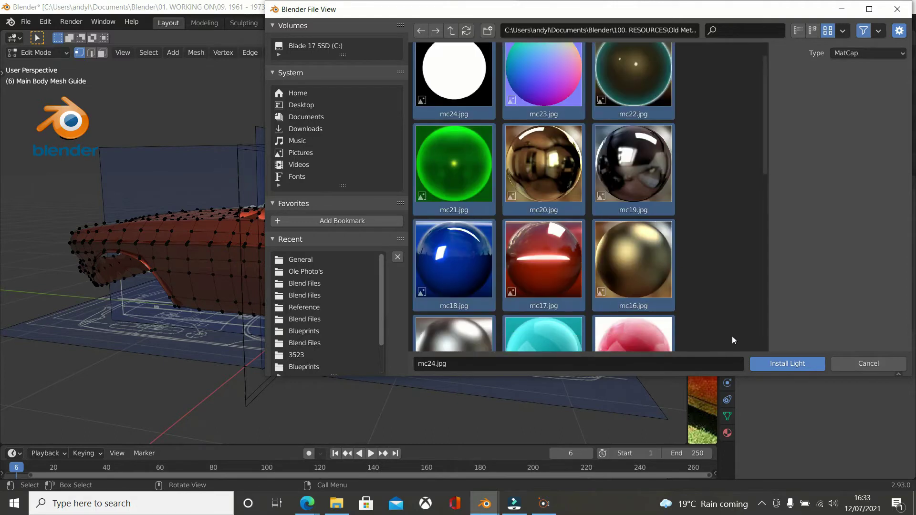
left_click(780, 367)
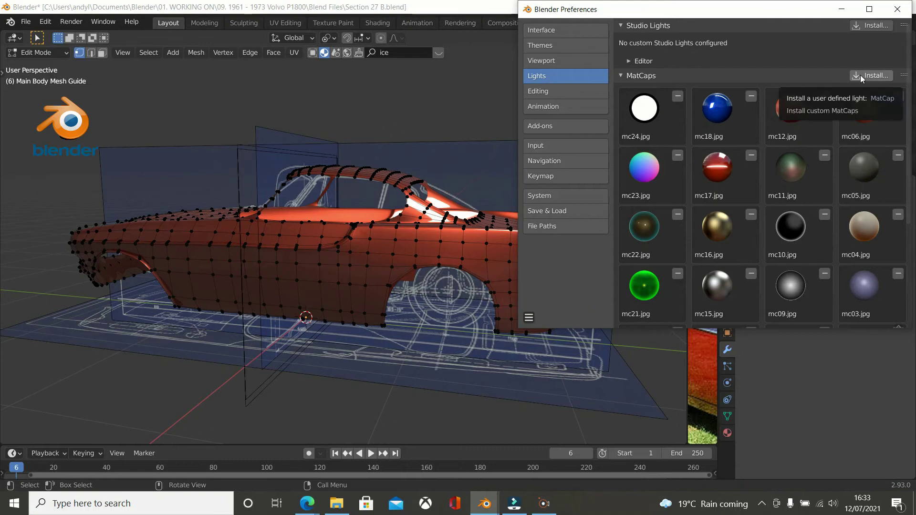
Step: Move Preferences aside, shade the car with the blue glossy MatCap, and orbit higher
left_click(842, 9)
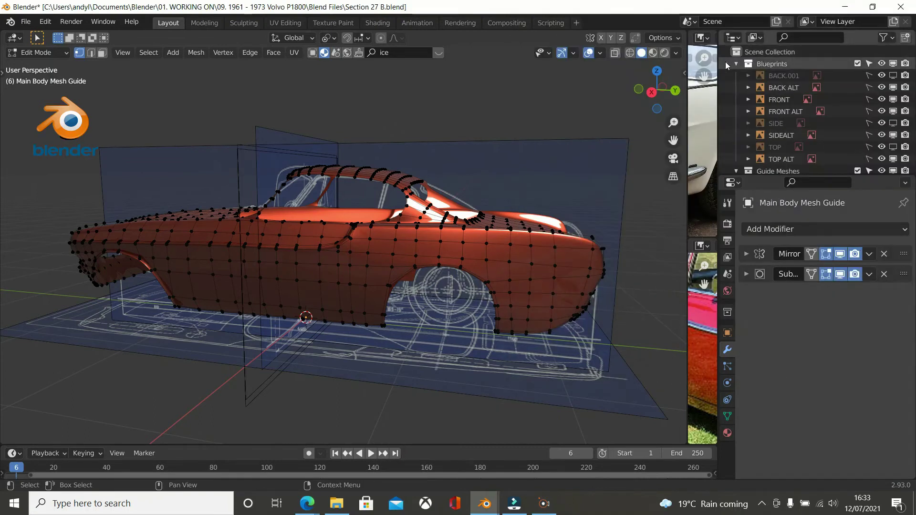
left_click(676, 53)
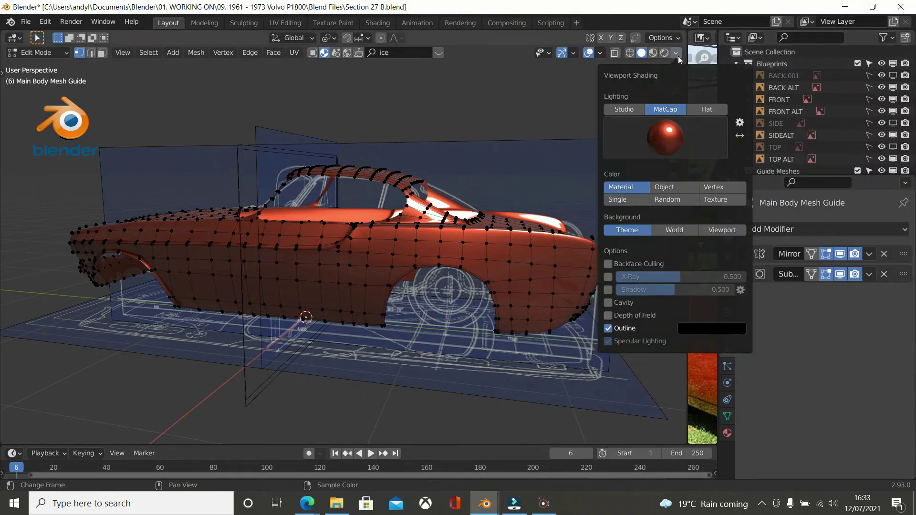
left_click(662, 128)
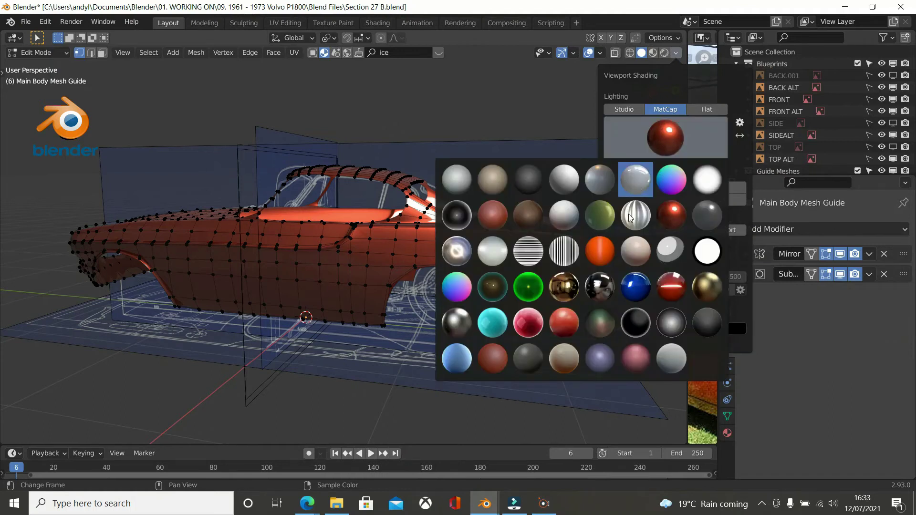
left_click(634, 287)
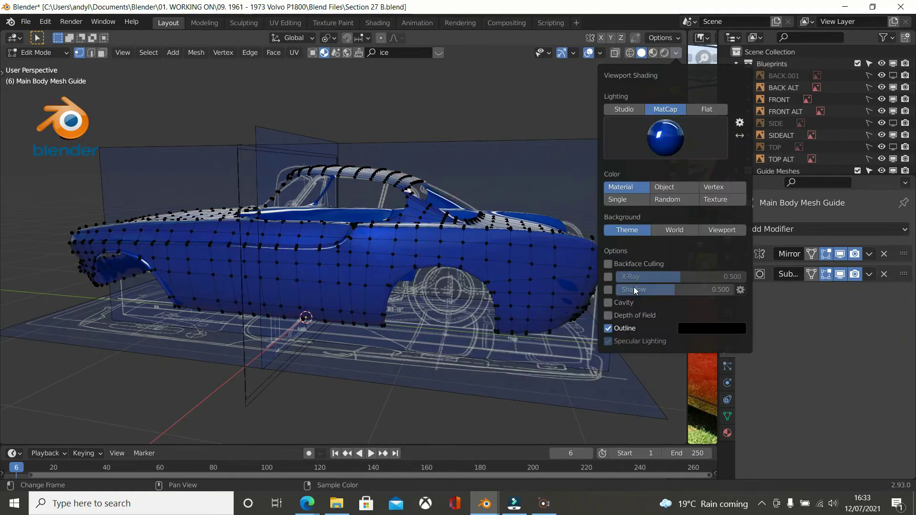
mouse_move(554, 245)
middle_mouse_down()
mouse_move(614, 282)
mouse_move(633, 211)
middle_mouse_up()
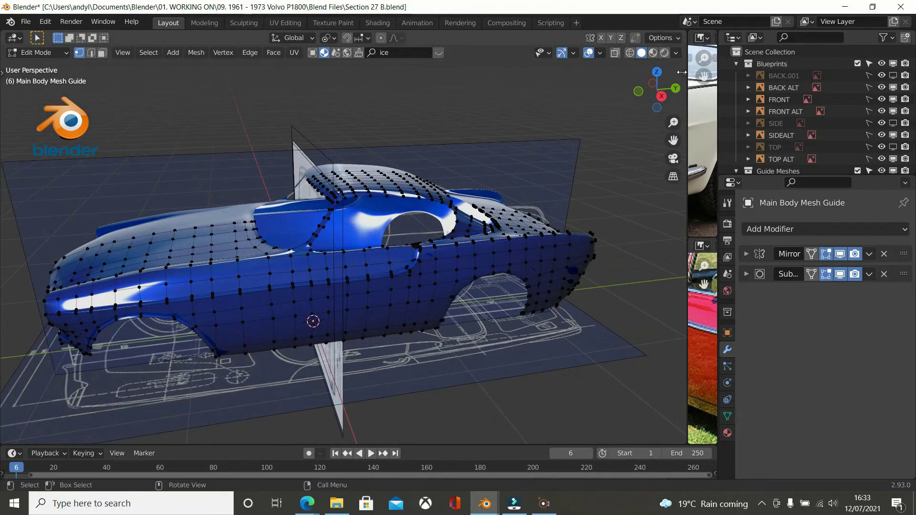
Step: Switch the car body's MatCap from blue to the gold sphere
left_click(676, 54)
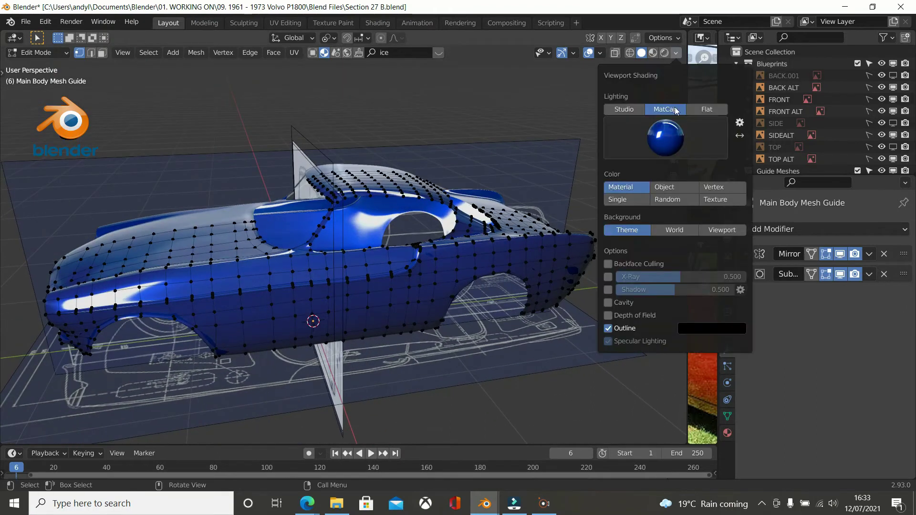
left_click(665, 138)
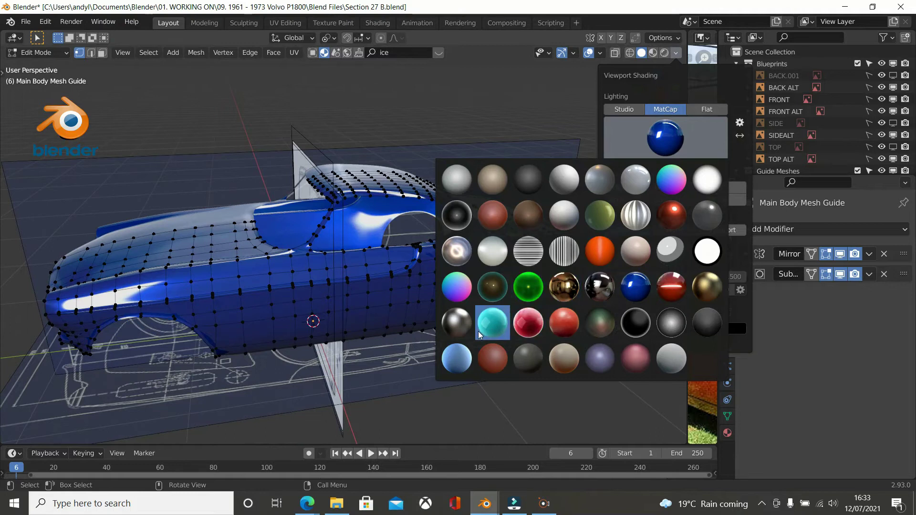
left_click(701, 287)
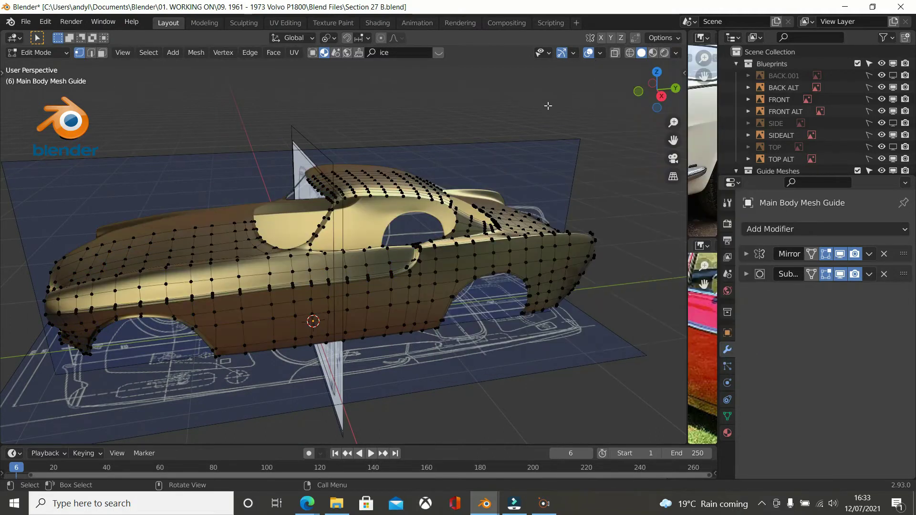
left_click(676, 54)
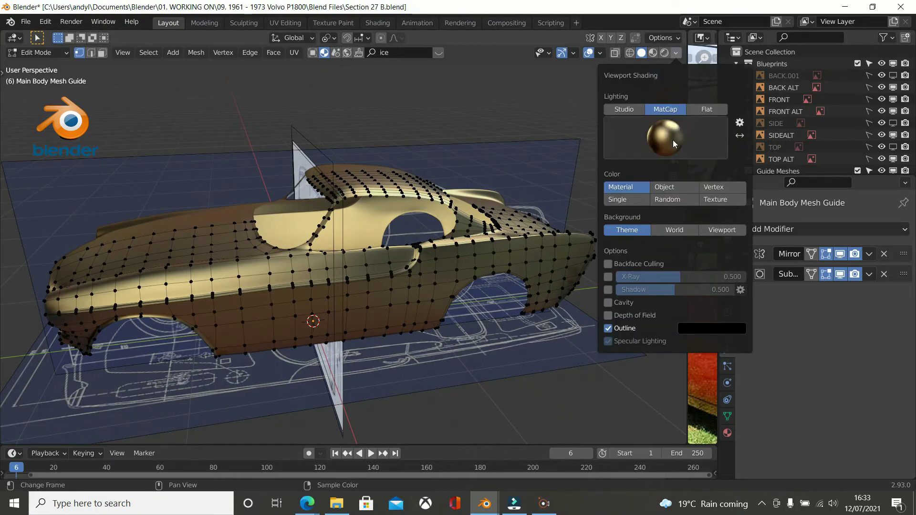
Step: Orbit around the gold car and bring up the MatCap sphere grid again
middle_click_drag(465, 170, 473, 169)
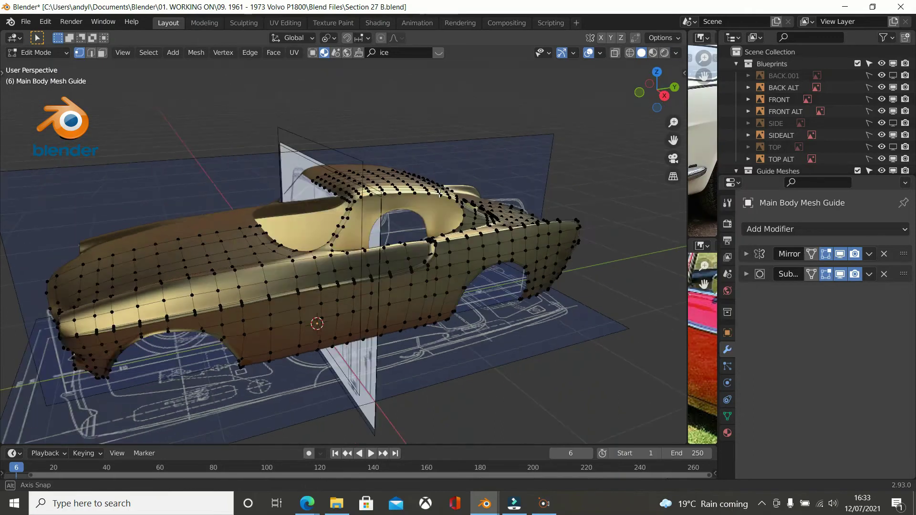
scroll(474, 169, "up", 2)
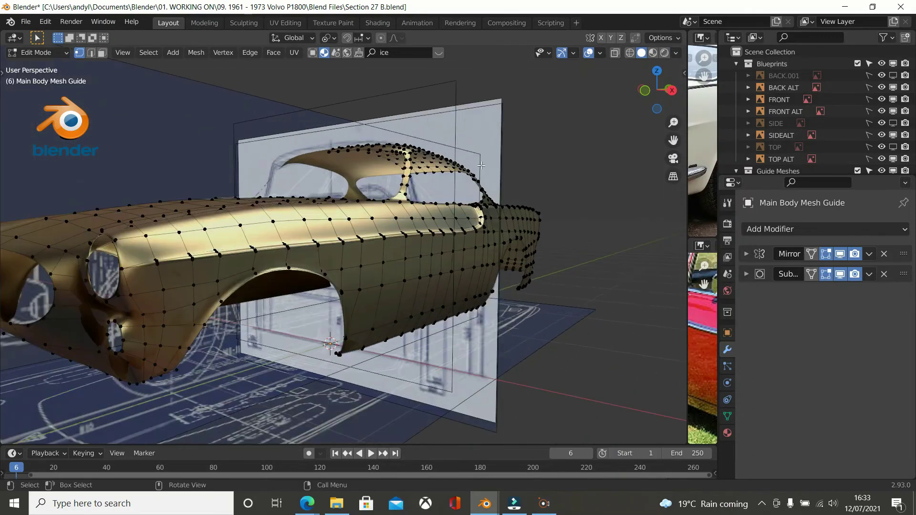
left_click(676, 54)
left_click(661, 145)
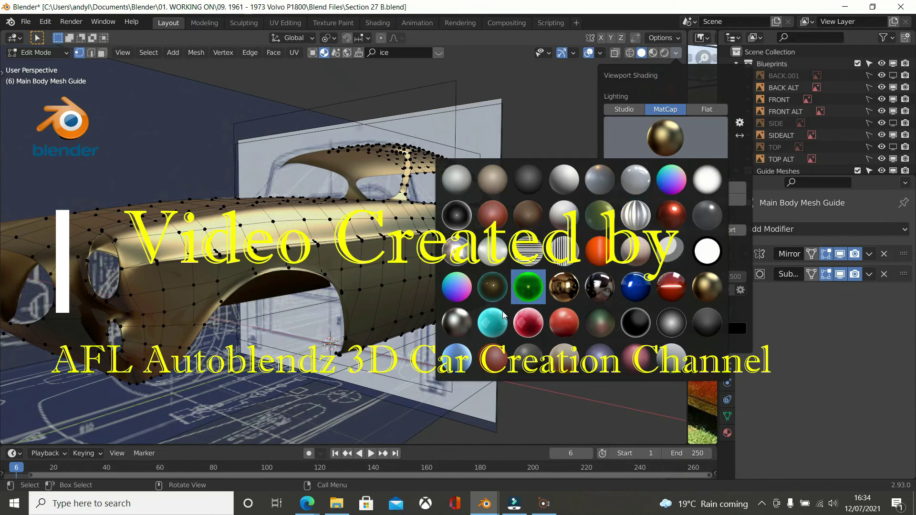
Step: Apply the silver chrome MatCap to the car and orbit to a higher view
left_click(456, 323)
mouse_move(457, 323)
middle_mouse_down()
mouse_move(401, 243)
mouse_move(233, 271)
mouse_move(367, 276)
mouse_move(358, 307)
mouse_move(285, 301)
mouse_move(361, 259)
middle_mouse_up()
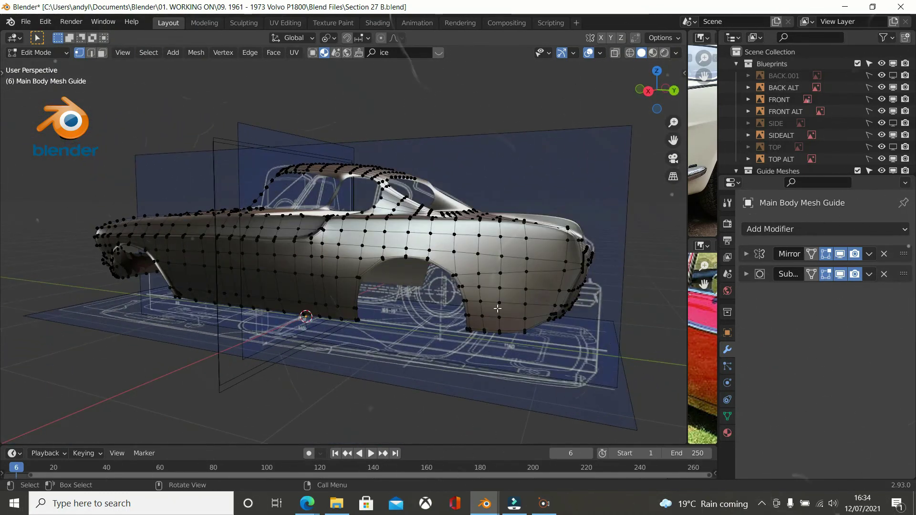